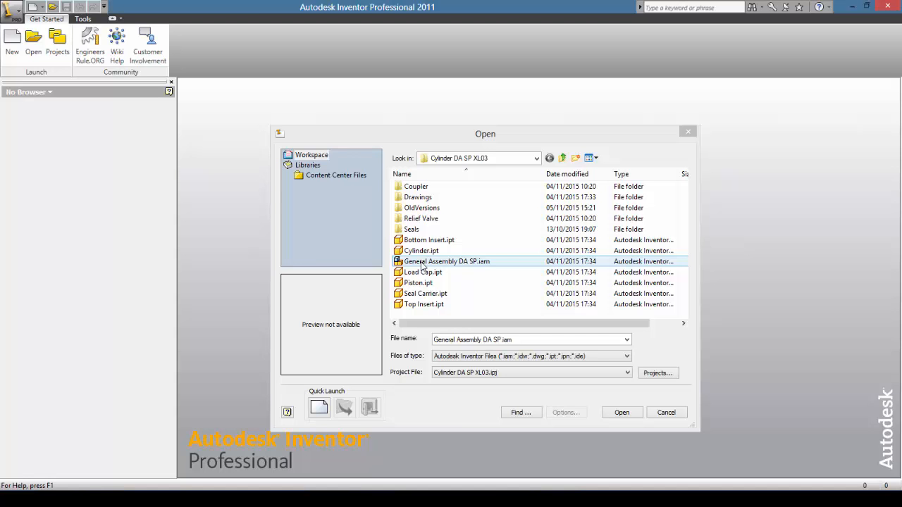
Open General Assembly DA SP.iam, skipping all unresolved references and accepting the unresolved-component warning.
{"action": "double_click", "coordinate": [423, 261]}
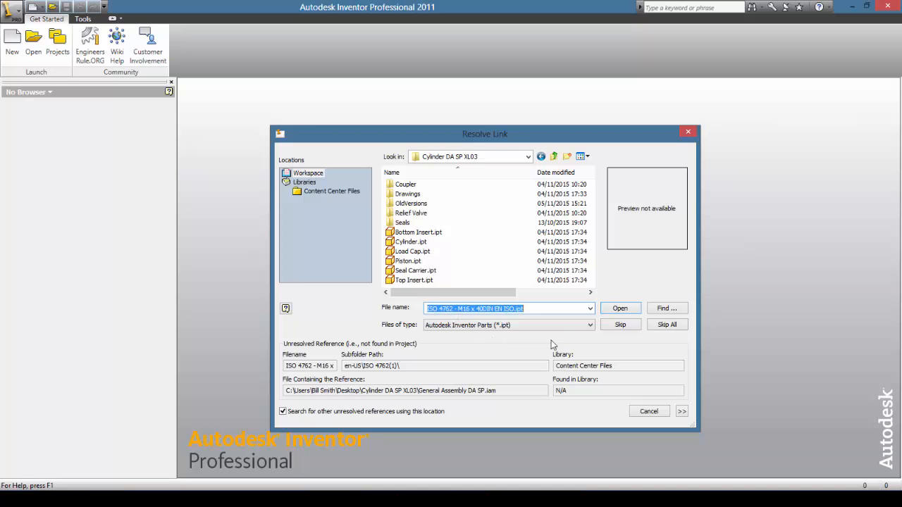
{"action": "left_click", "coordinate": [667, 324]}
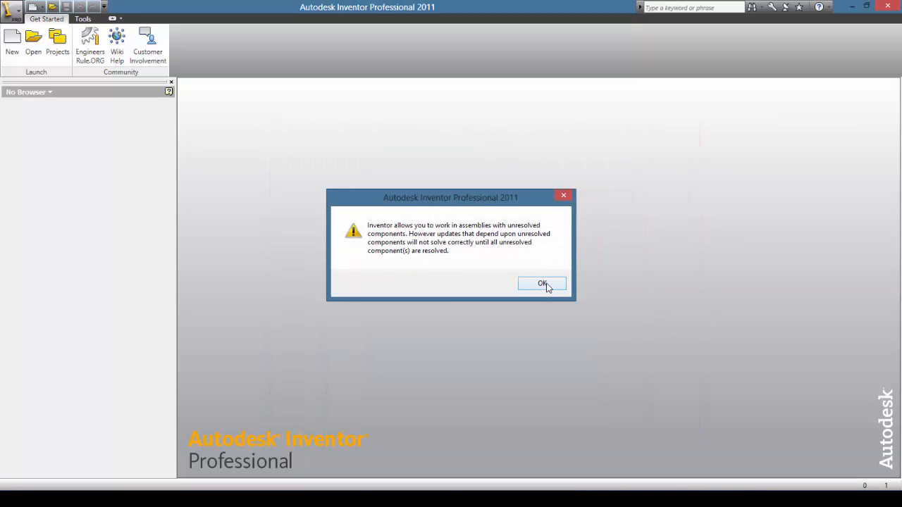
{"action": "left_click", "coordinate": [543, 284]}
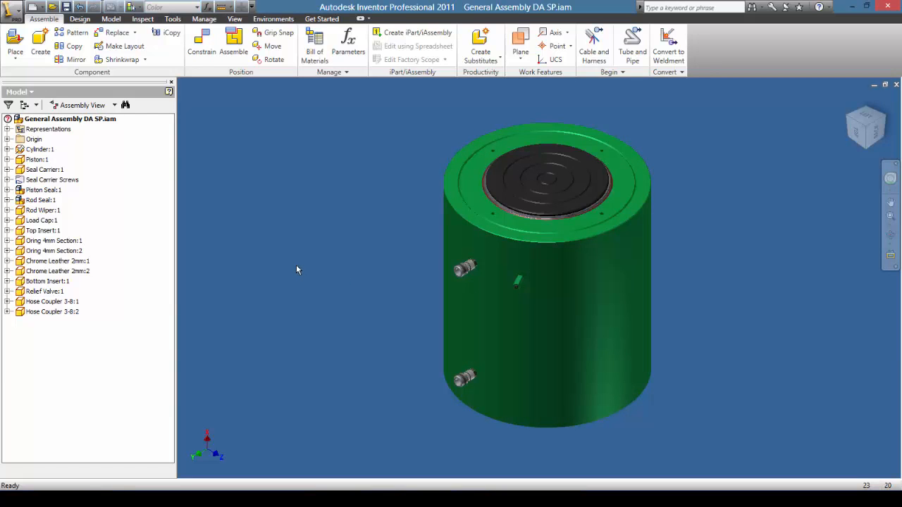
Expand the Seal Carrier Screws folder and check the R2011 Content Center Files folder in File Explorer before returning to Inventor.
{"action": "double_click", "coordinate": [52, 180]}
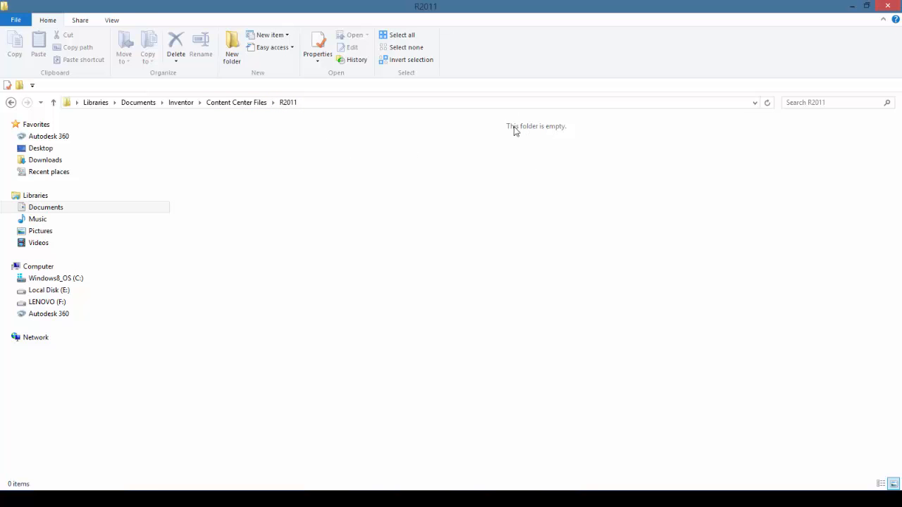
{"action": "mouse_move", "coordinate": [900, 1]}
{"action": "left_click", "coordinate": [853, 6]}
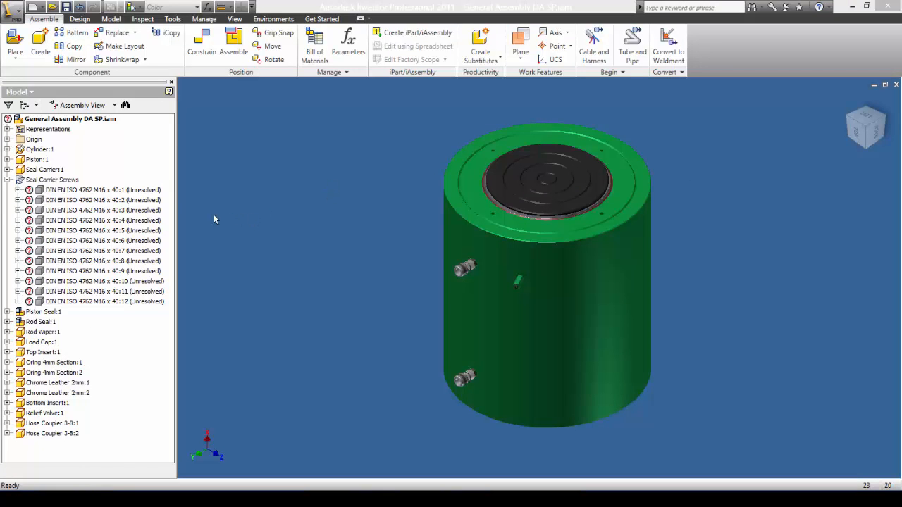
Replace the first unresolved seal carrier screw from Content Center with the DIN EN ISO 4762 socket head bolt, 16 mm nominal diameter and 40 mm nominal length.
{"action": "right_click", "coordinate": [105, 193]}
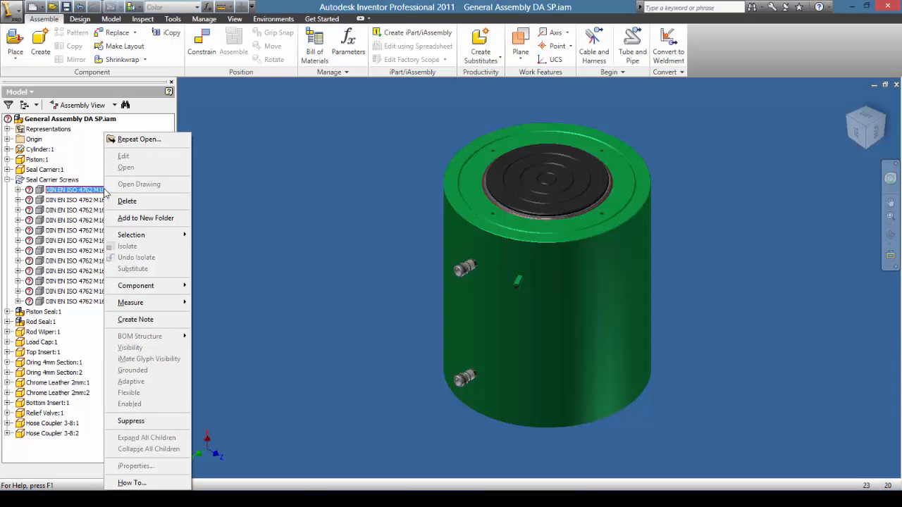
{"action": "mouse_move", "coordinate": [149, 286]}
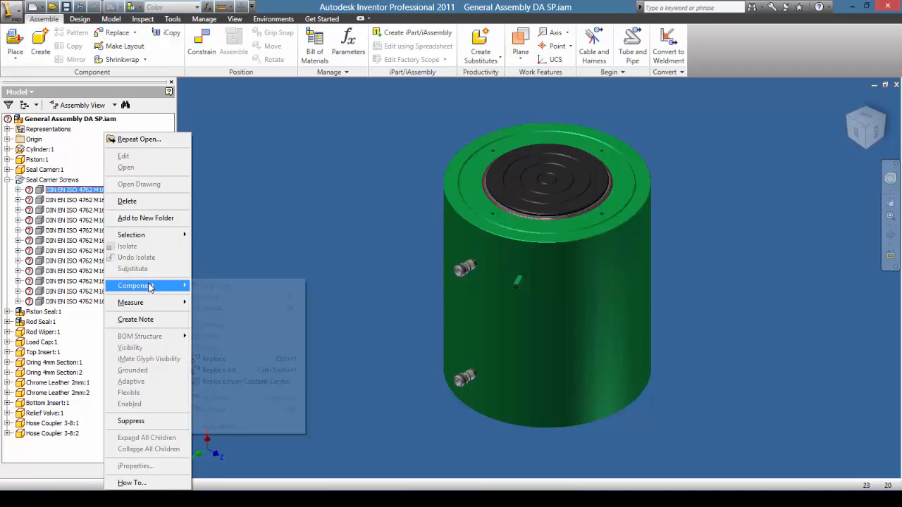
{"action": "left_click", "coordinate": [238, 382]}
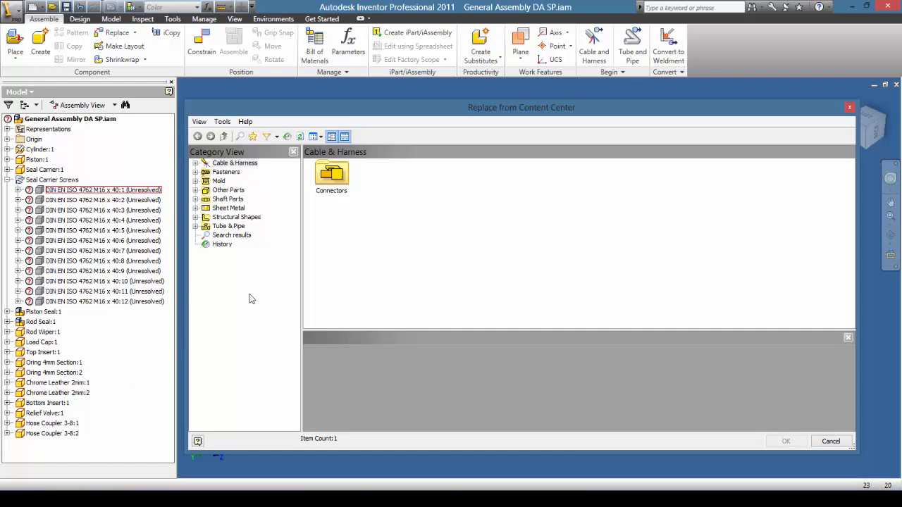
{"action": "left_click", "coordinate": [217, 173]}
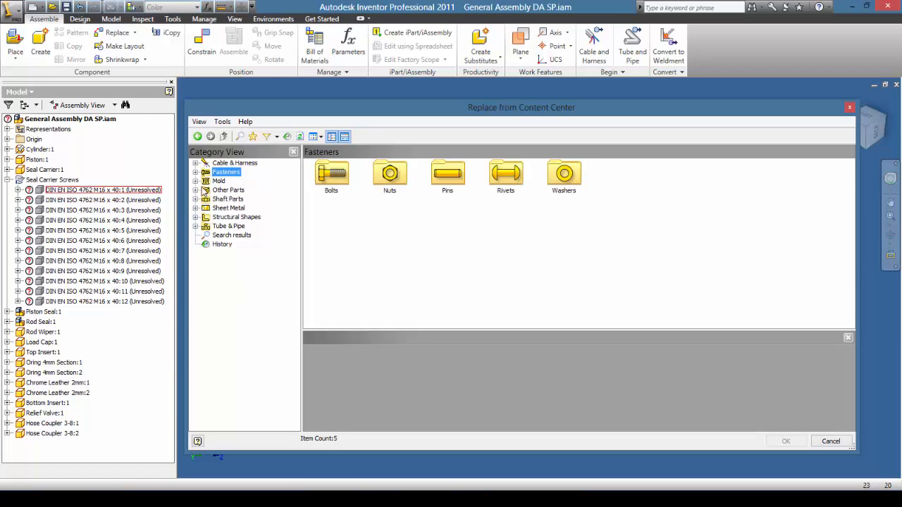
{"action": "left_click", "coordinate": [333, 176]}
{"action": "double_click", "coordinate": [334, 175]}
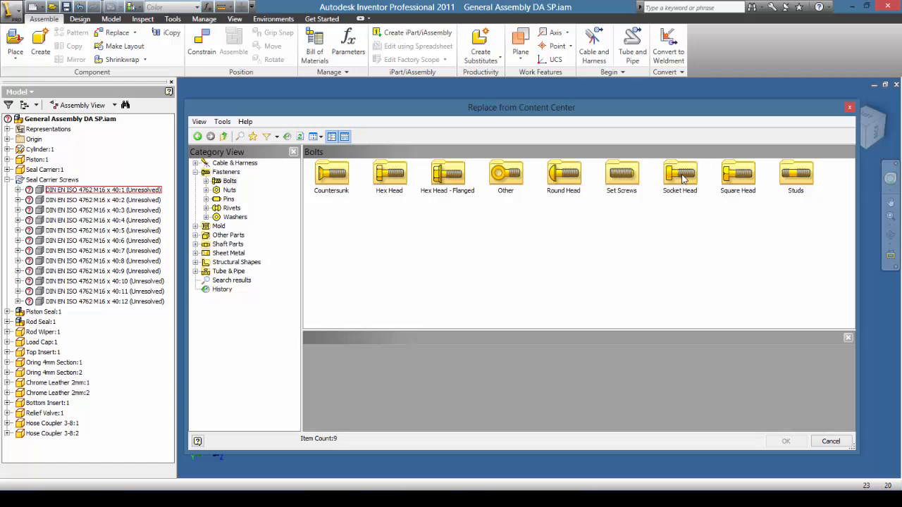
{"action": "double_click", "coordinate": [680, 177]}
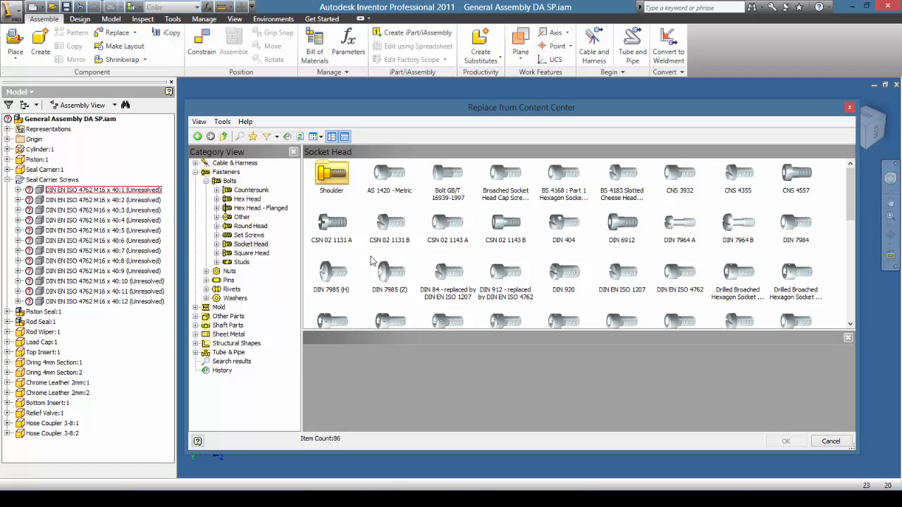
{"action": "scroll", "coordinate": [366, 260], "scroll_direction": "down", "scroll_amount": 2}
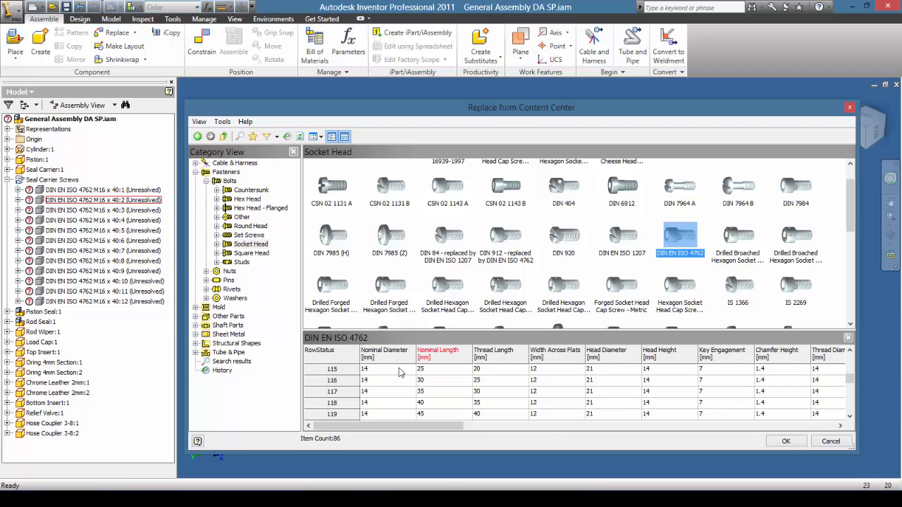
{"action": "scroll", "coordinate": [398, 372], "scroll_direction": "down", "scroll_amount": 5}
{"action": "scroll", "coordinate": [391, 382], "scroll_direction": "down", "scroll_amount": 1}
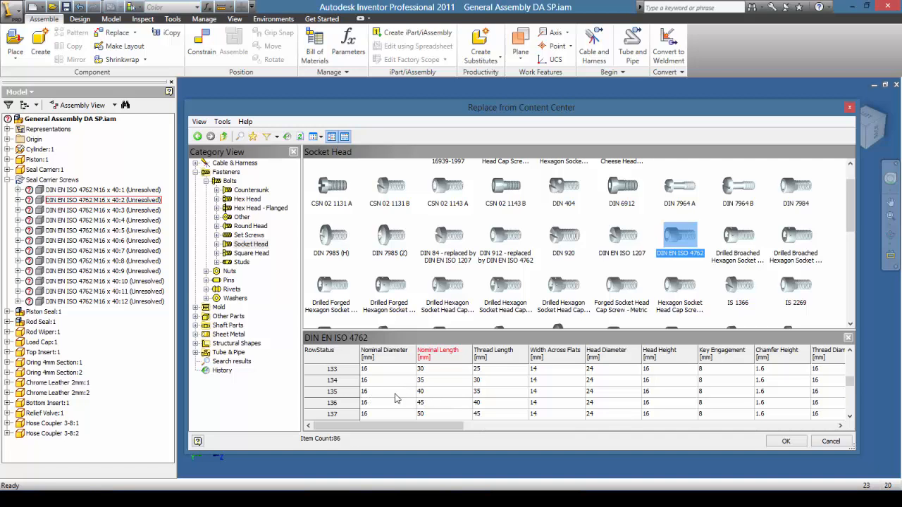
{"action": "left_click", "coordinate": [372, 392]}
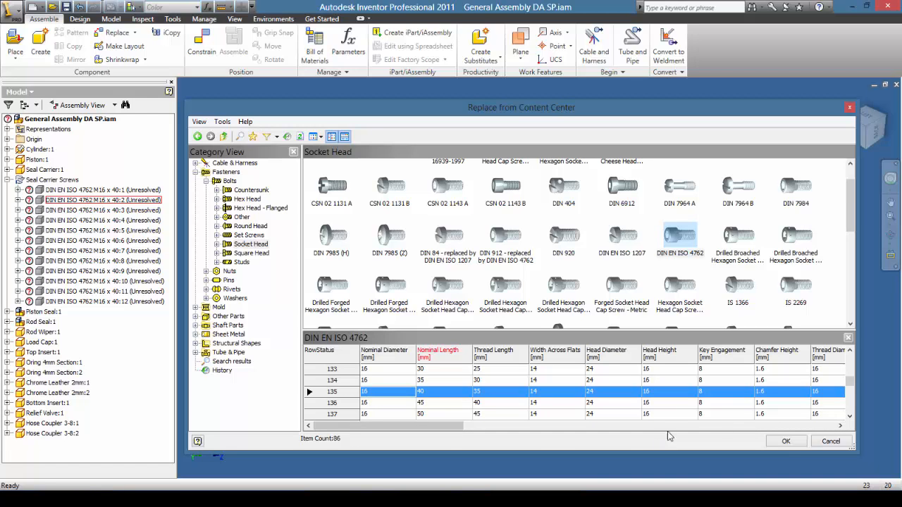
{"action": "left_click", "coordinate": [786, 442]}
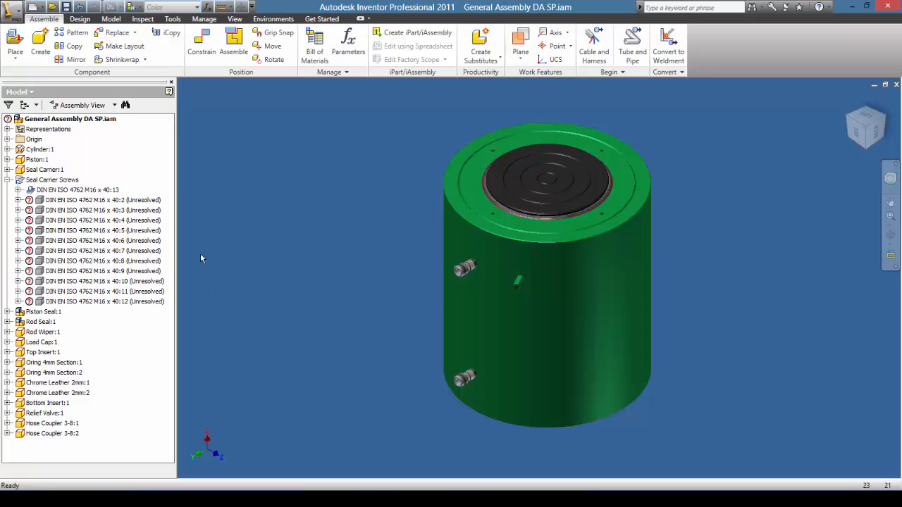
Inspect the ISO 4762(1) folder inside R2011's en-US folder in File Explorer, and return to the assembly in Inventor.
{"action": "mouse_move", "coordinate": [80, 499]}
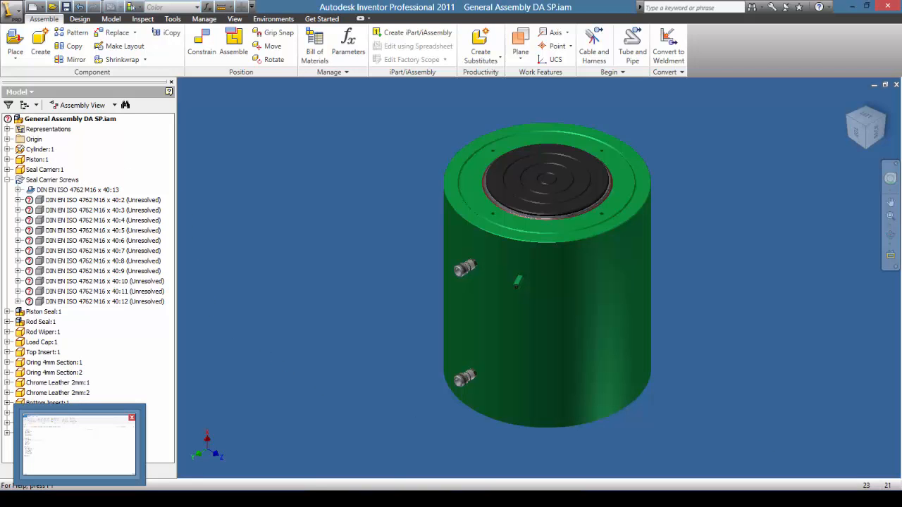
{"action": "left_click", "coordinate": [79, 445]}
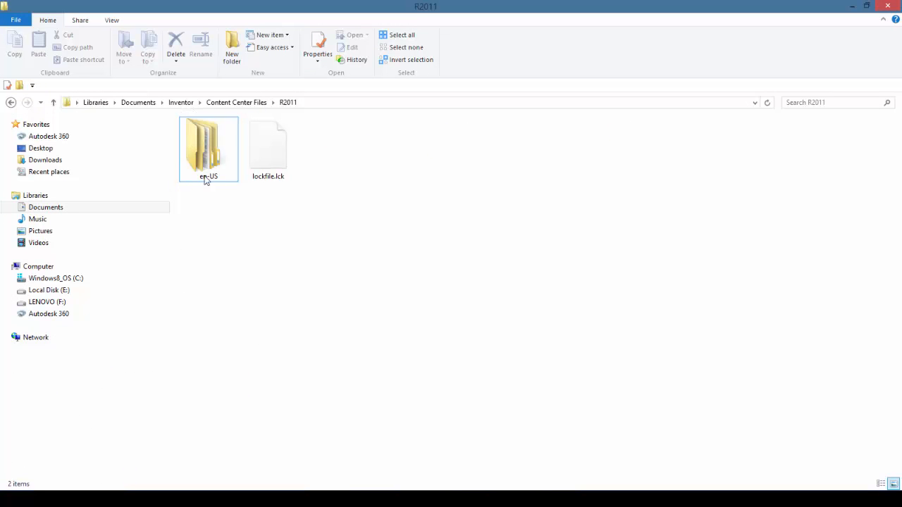
{"action": "left_click", "coordinate": [220, 163]}
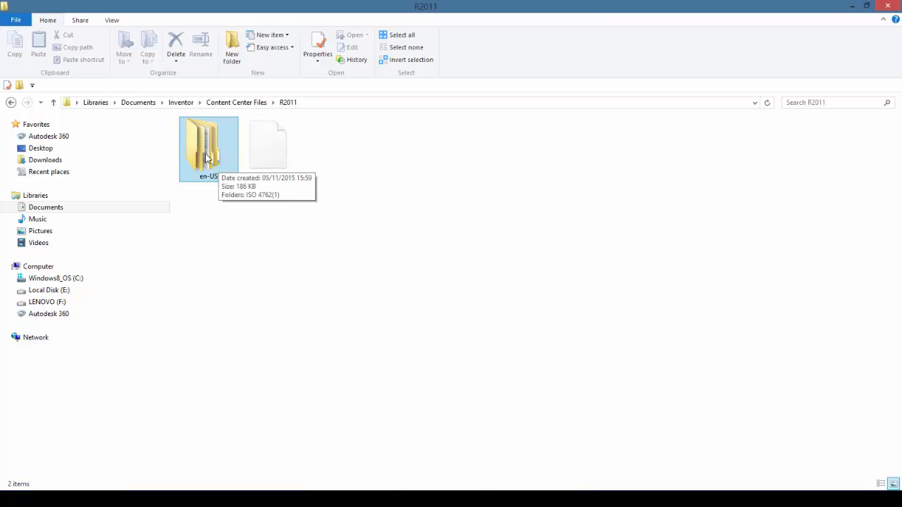
{"action": "double_click", "coordinate": [207, 158]}
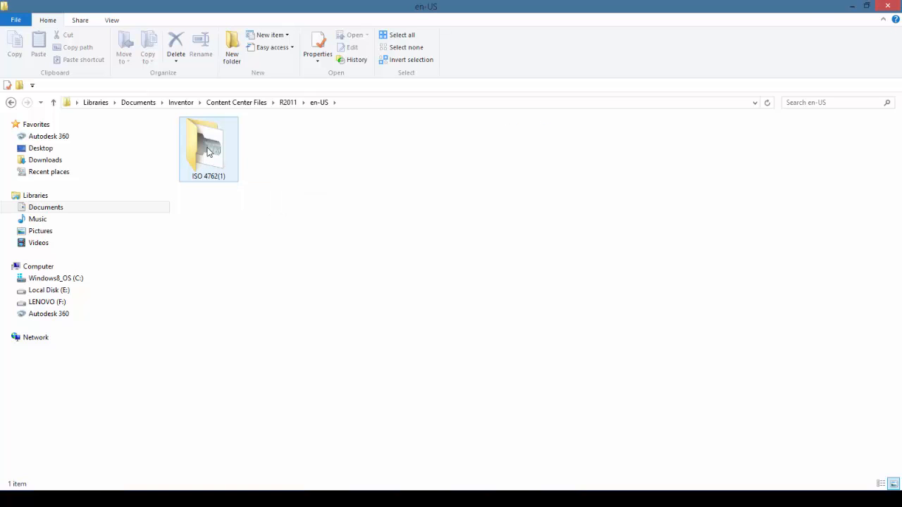
{"action": "double_click", "coordinate": [207, 151]}
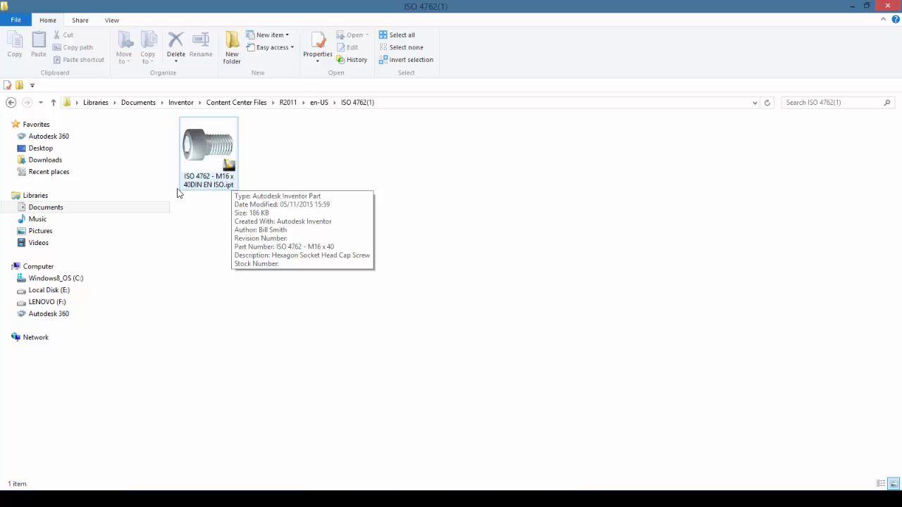
{"action": "left_click", "coordinate": [10, 103]}
{"action": "left_click", "coordinate": [10, 104]}
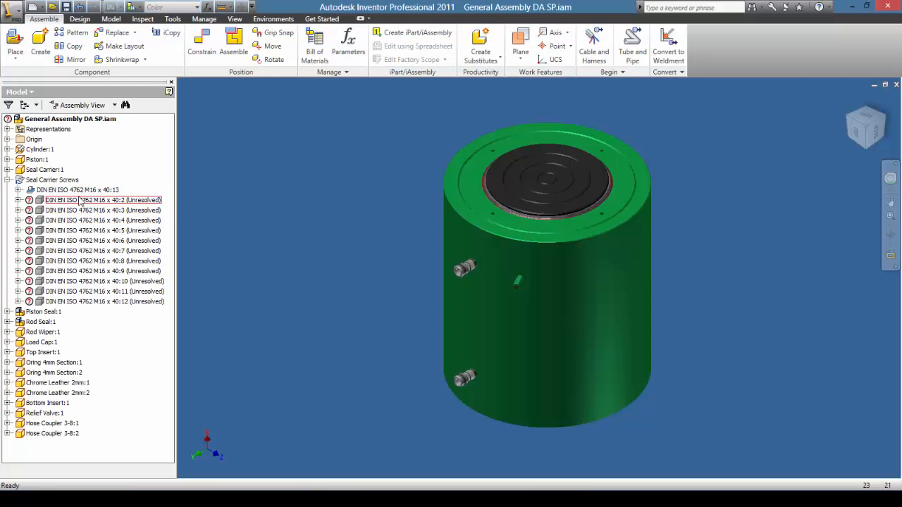
Replace all remaining unresolved seal carrier screws with ISO 4762 - M16 x 40DIN EN ISO.ipt from the Content Center Files library's ISO 4762(1) folder.
{"action": "left_click", "coordinate": [79, 201]}
{"action": "right_click", "coordinate": [79, 200]}
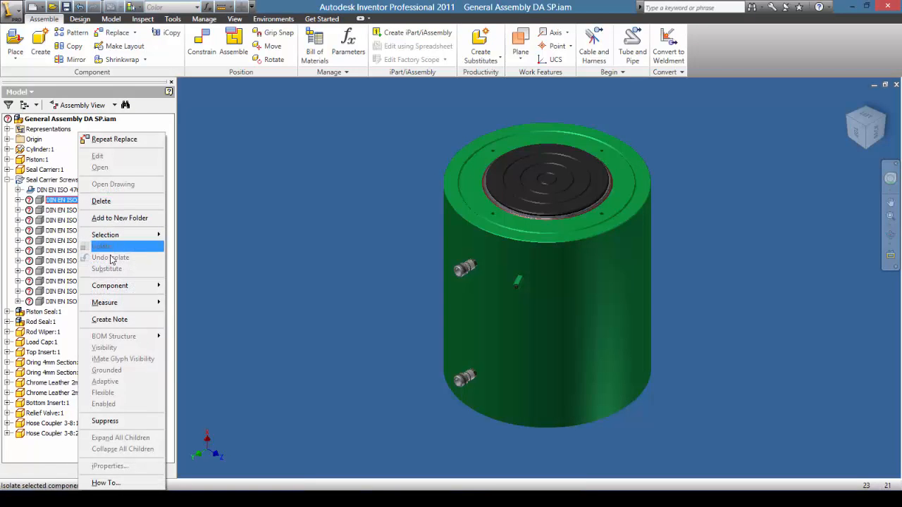
{"action": "mouse_move", "coordinate": [129, 288]}
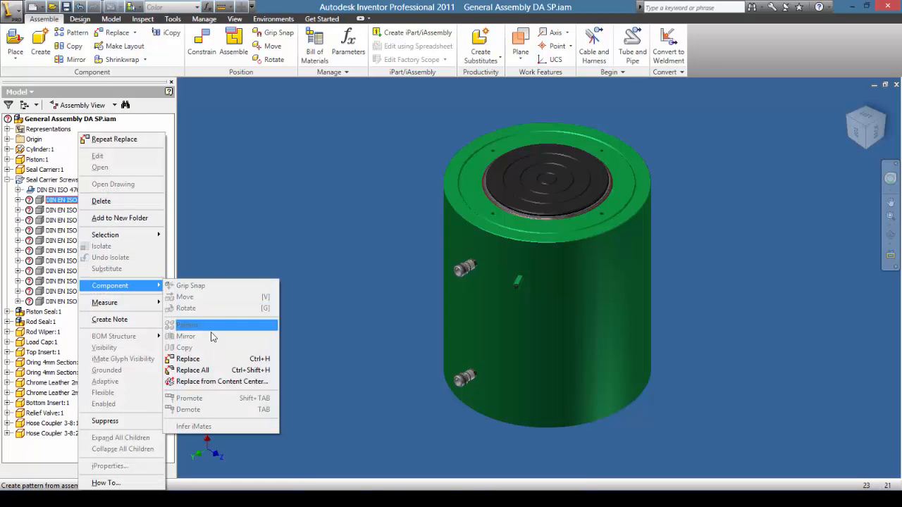
{"action": "left_click", "coordinate": [204, 372]}
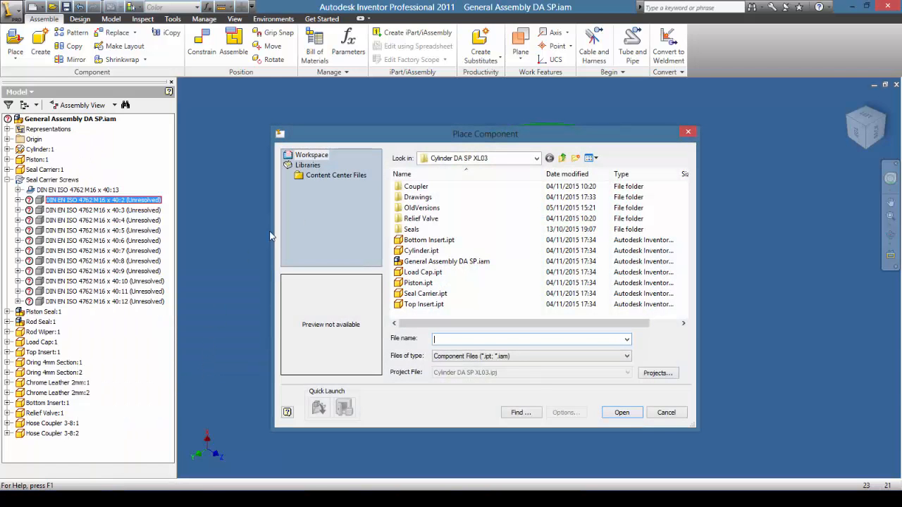
{"action": "left_click", "coordinate": [326, 176]}
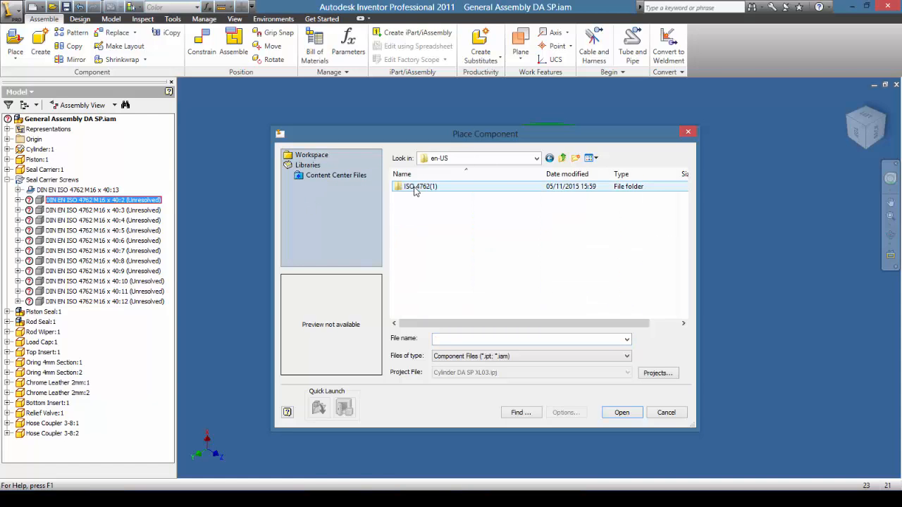
{"action": "double_click", "coordinate": [415, 188]}
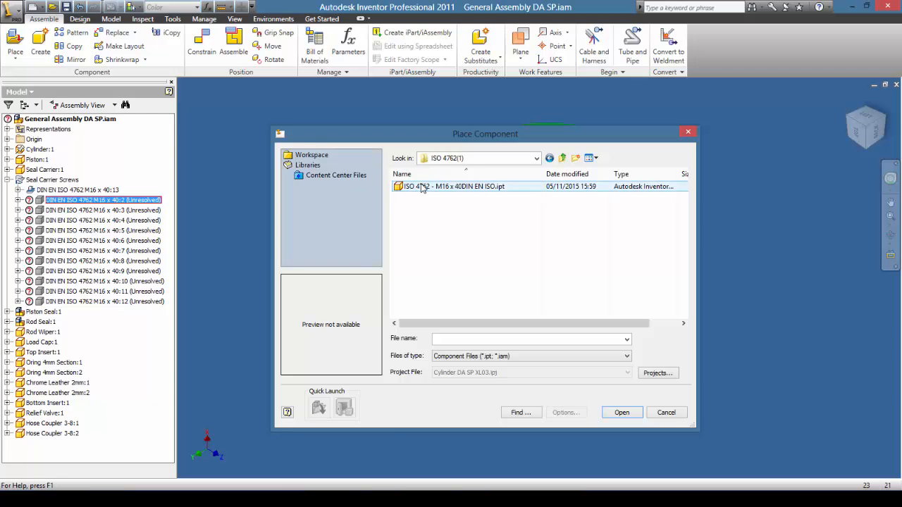
{"action": "left_click", "coordinate": [419, 187]}
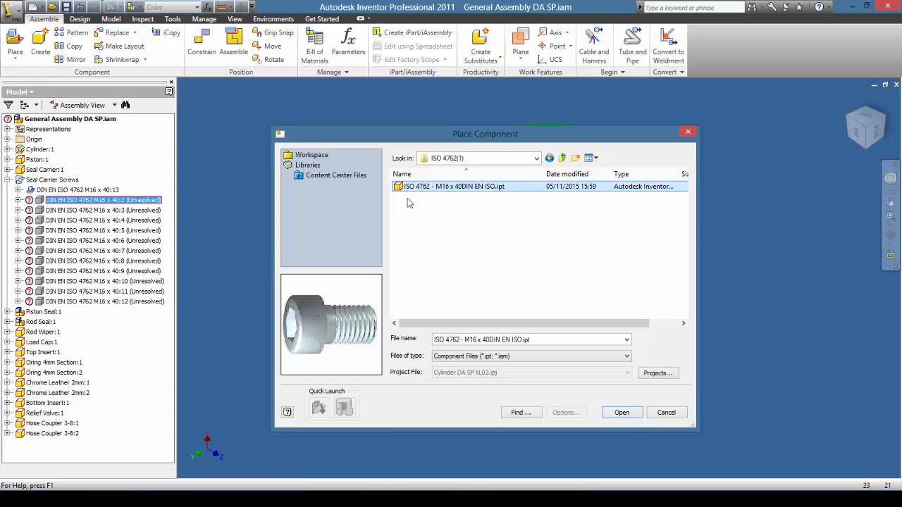
{"action": "left_click", "coordinate": [621, 414]}
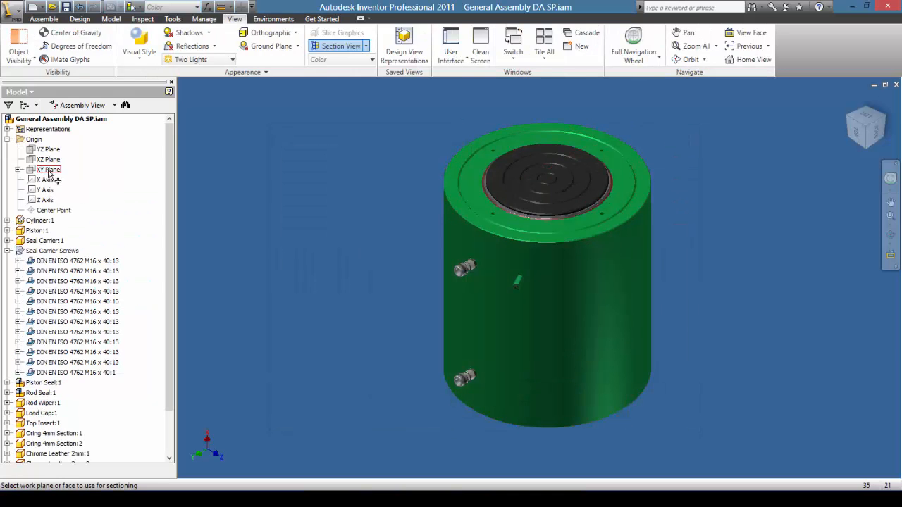
Apply a half section view to the assembly through its origin XY Plane.
{"action": "left_click", "coordinate": [49, 169]}
{"action": "right_click", "coordinate": [367, 233]}
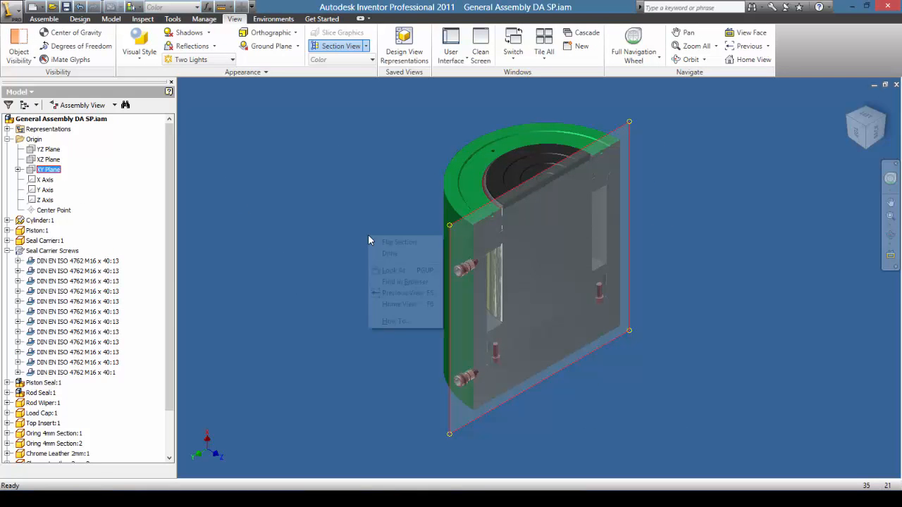
{"action": "left_click", "coordinate": [384, 254]}
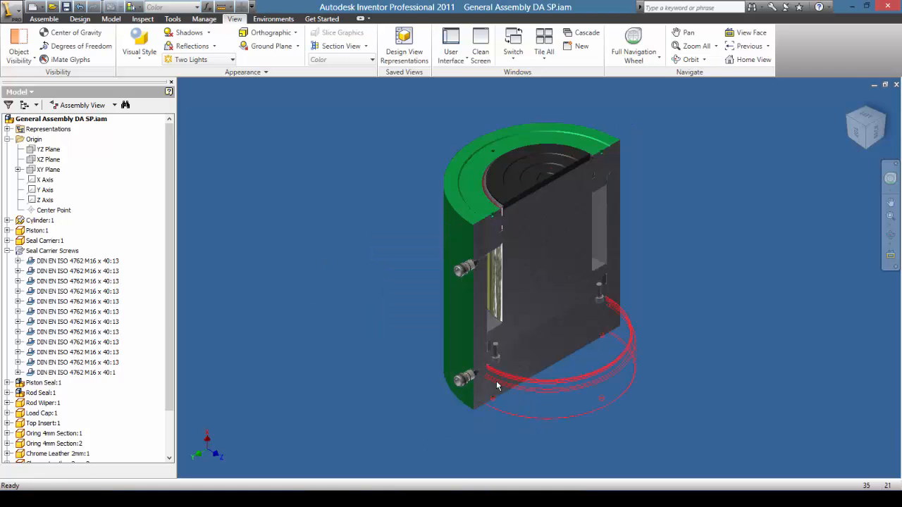
Drive the Seal Carrier's Drive Stroke constraint forward and in reverse, and close the Drive Constraint dialog.
{"action": "scroll", "coordinate": [496, 381], "scroll_direction": "down", "scroll_amount": 5}
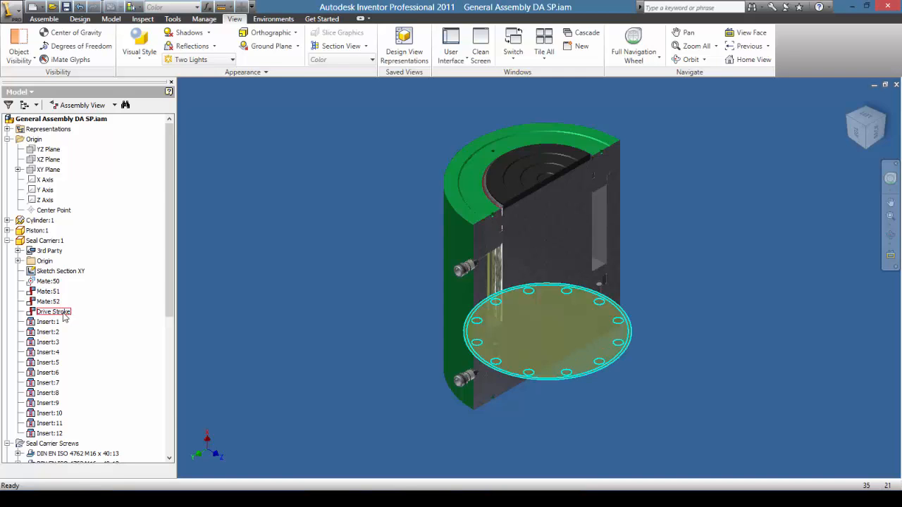
{"action": "right_click", "coordinate": [53, 311]}
{"action": "left_click", "coordinate": [99, 381]}
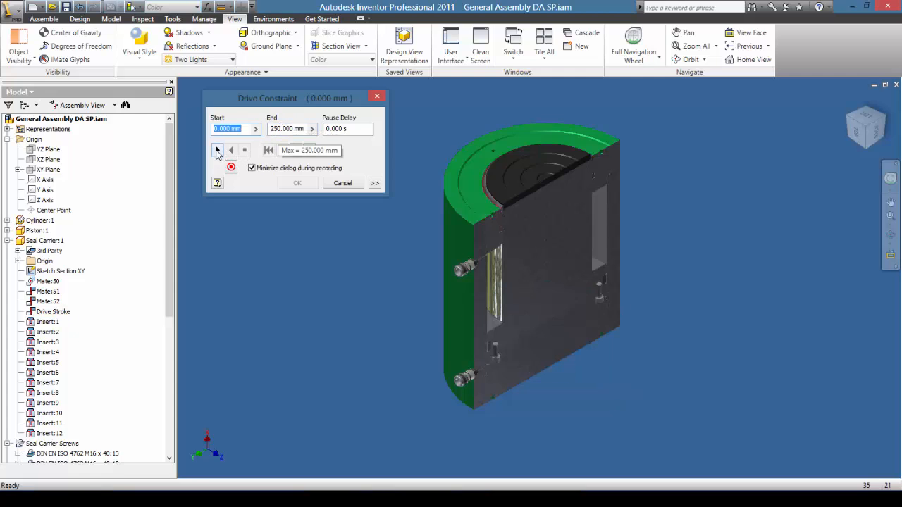
{"action": "left_click", "coordinate": [217, 150]}
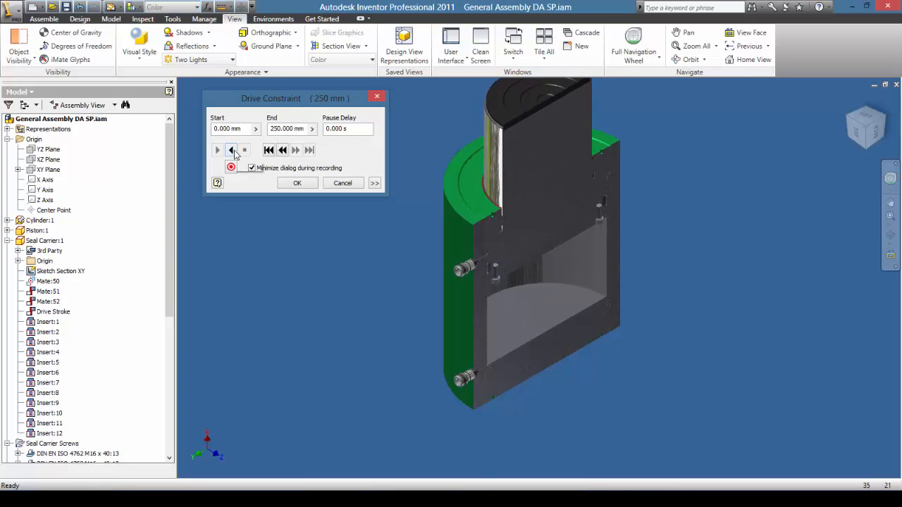
{"action": "left_click", "coordinate": [232, 151]}
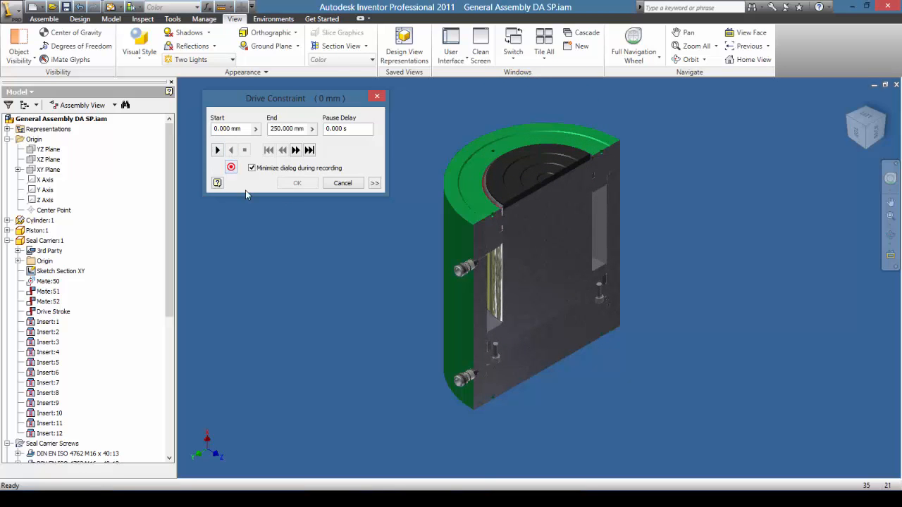
{"action": "left_click", "coordinate": [343, 184]}
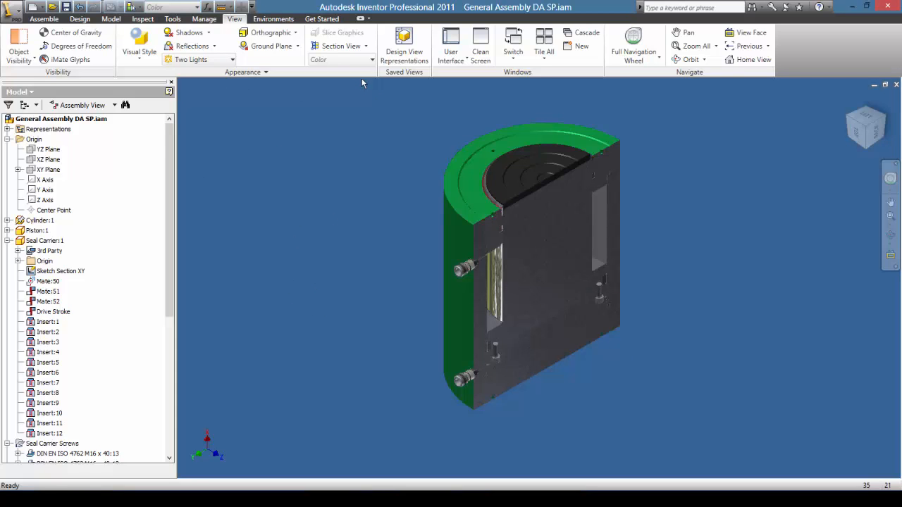
End the half section view and collapse the Seal Carrier and Seal Carrier Screws entries in the assembly tree.
{"action": "left_click", "coordinate": [366, 46]}
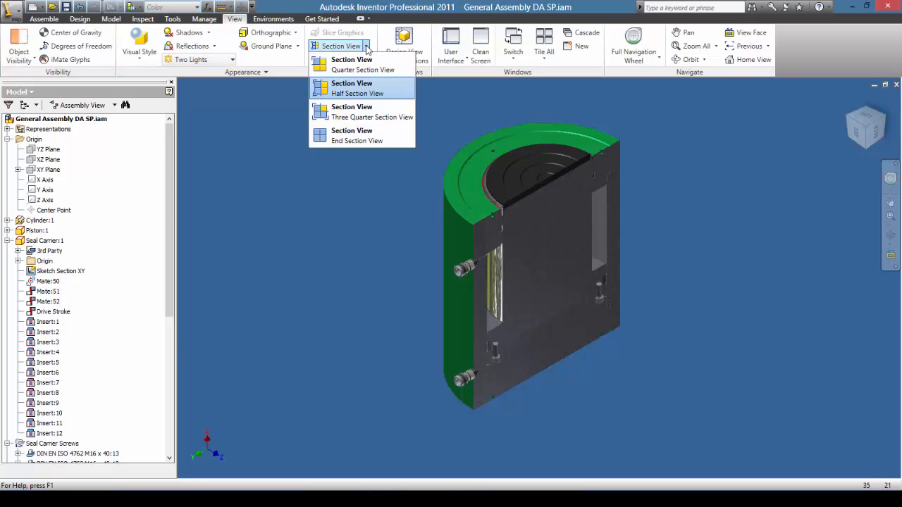
{"action": "left_click", "coordinate": [345, 140]}
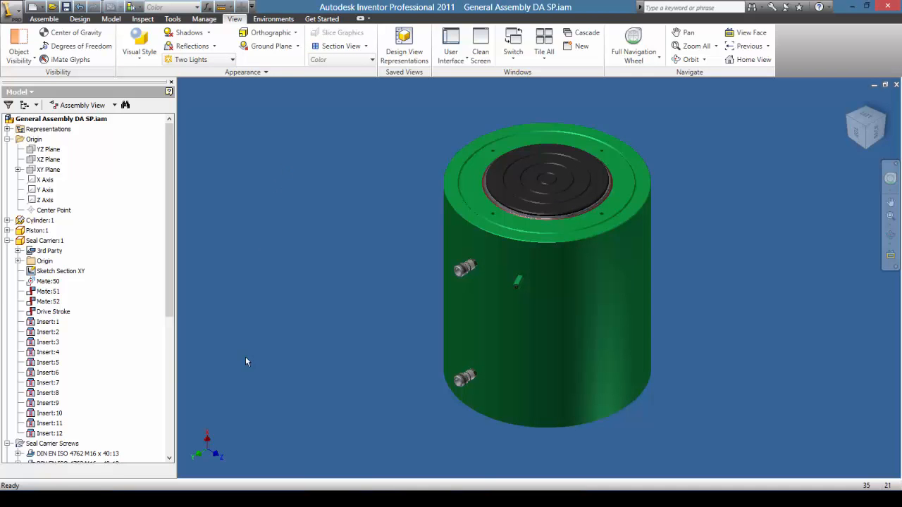
{"action": "left_click", "coordinate": [7, 241]}
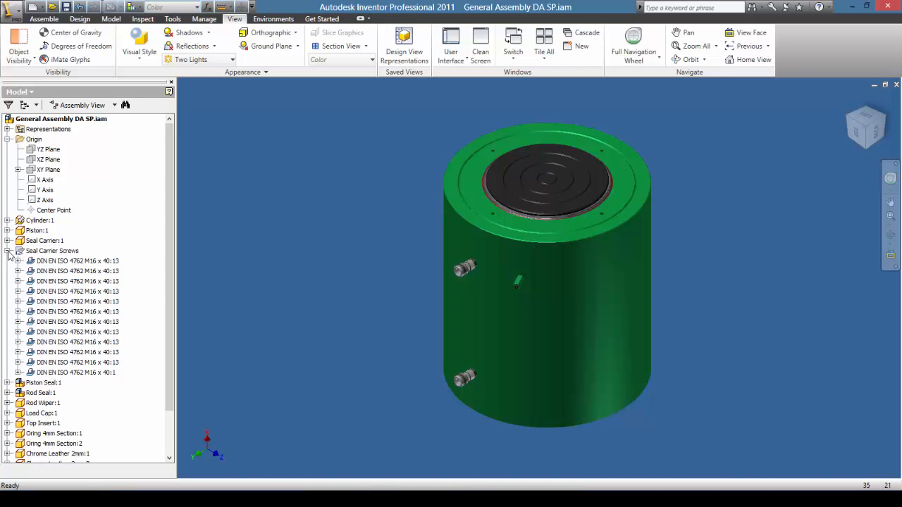
{"action": "left_click", "coordinate": [7, 251]}
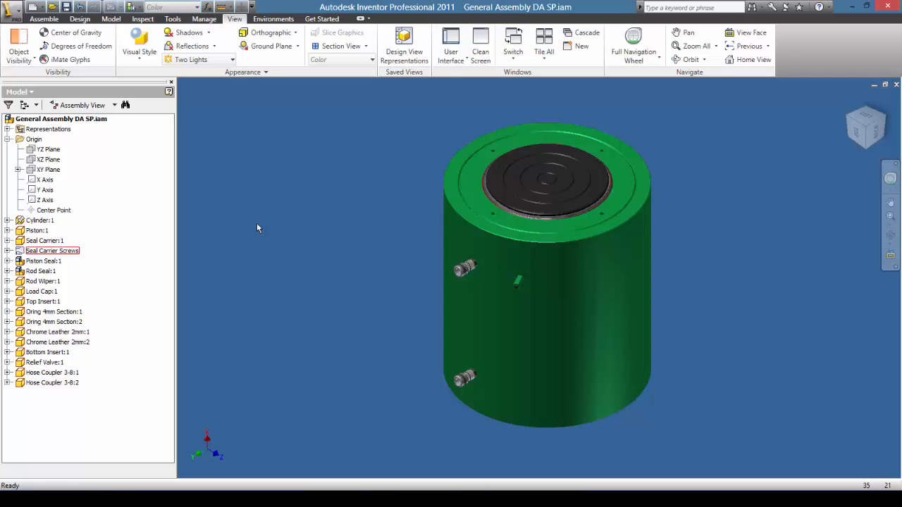
Place a DIN EN ISO 4762 socket head screw, M12 with 20 mm nominal length, from the Content Center.
{"action": "left_click", "coordinate": [43, 20]}
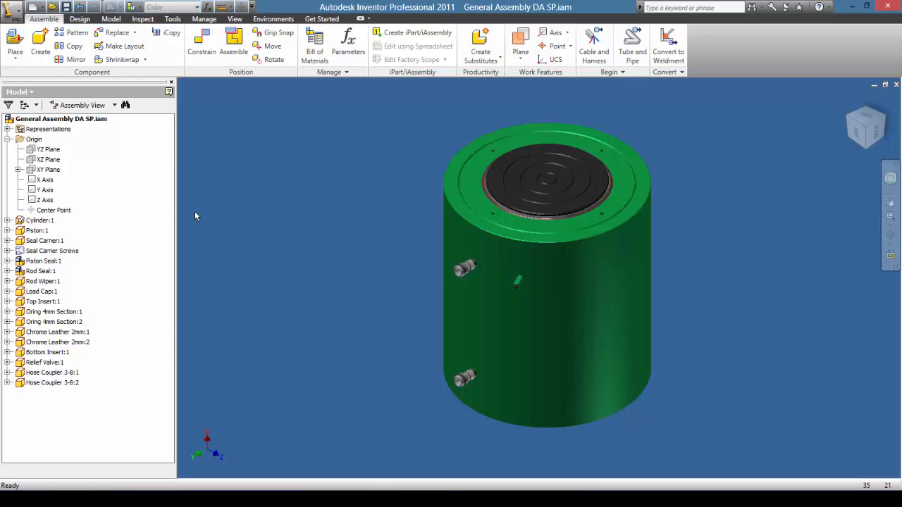
{"action": "left_click", "coordinate": [20, 55]}
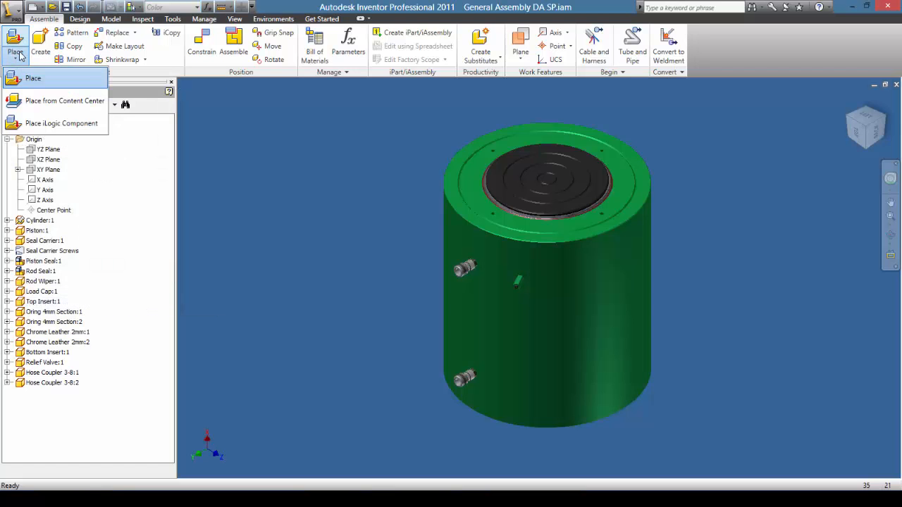
{"action": "left_click", "coordinate": [50, 102]}
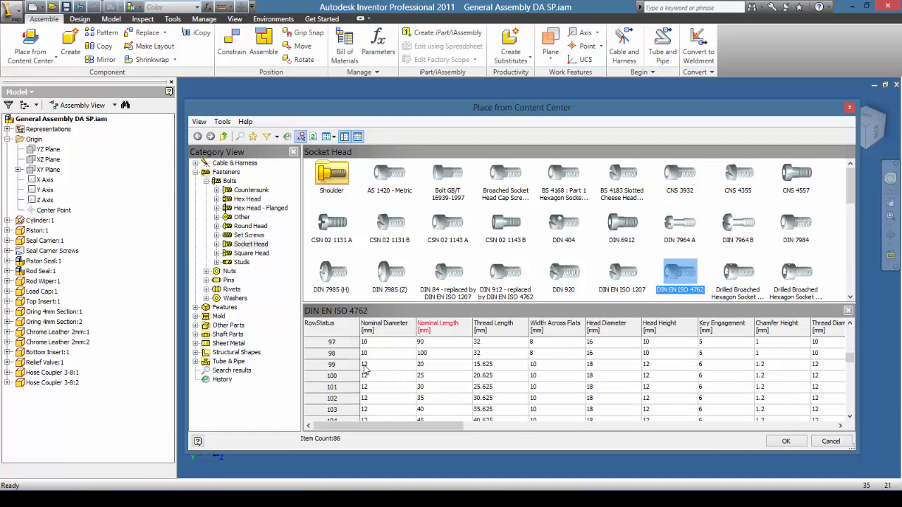
{"action": "left_click", "coordinate": [364, 367]}
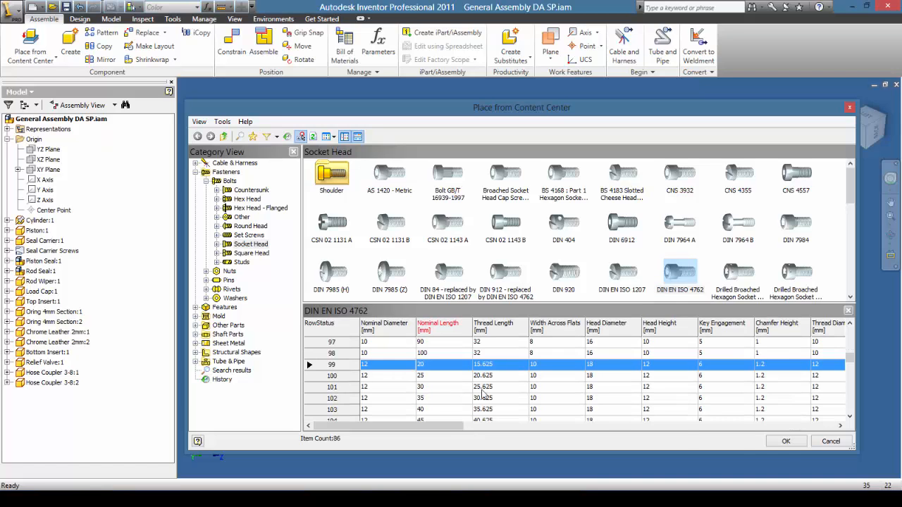
{"action": "left_click", "coordinate": [785, 442]}
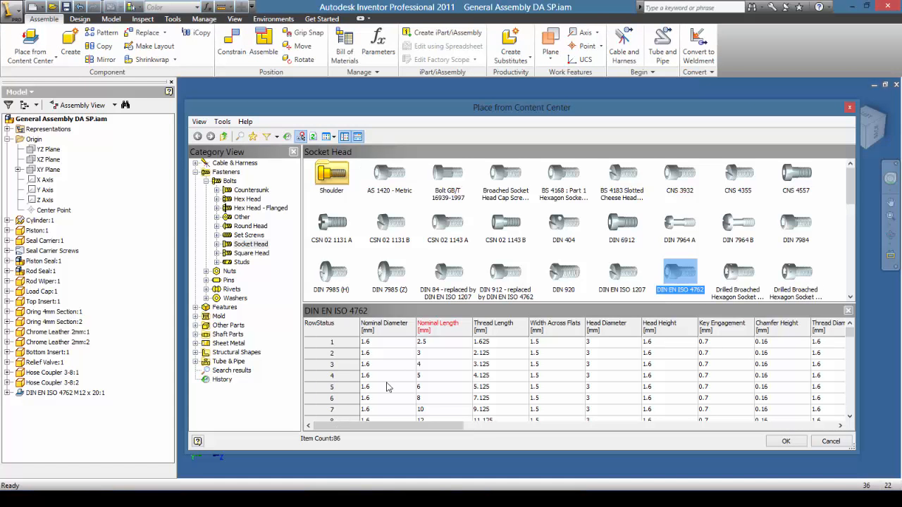
Place a DIN EN ISO 4762 socket head screw, M12 with 25 mm nominal length, from the Content Center.
{"action": "left_click", "coordinate": [393, 387]}
{"action": "scroll", "coordinate": [393, 377], "scroll_direction": "down", "scroll_amount": 13}
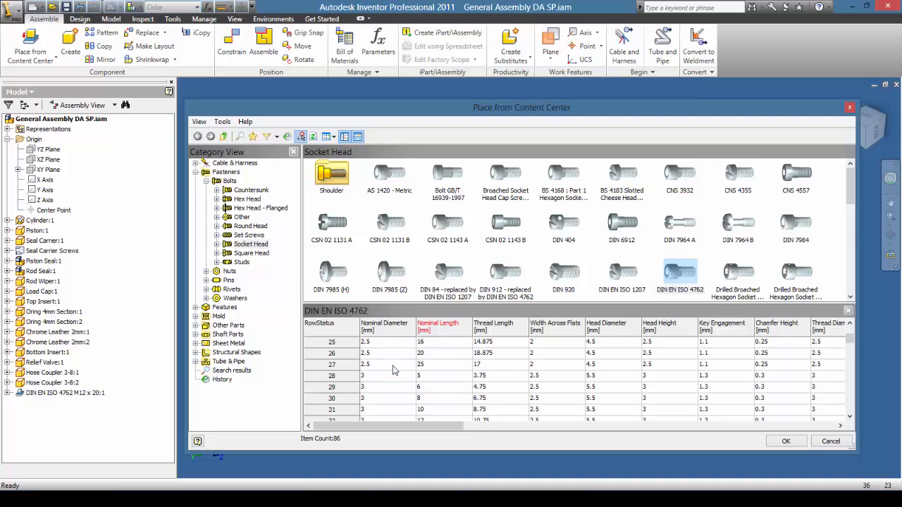
{"action": "scroll", "coordinate": [393, 370], "scroll_direction": "down", "scroll_amount": 17}
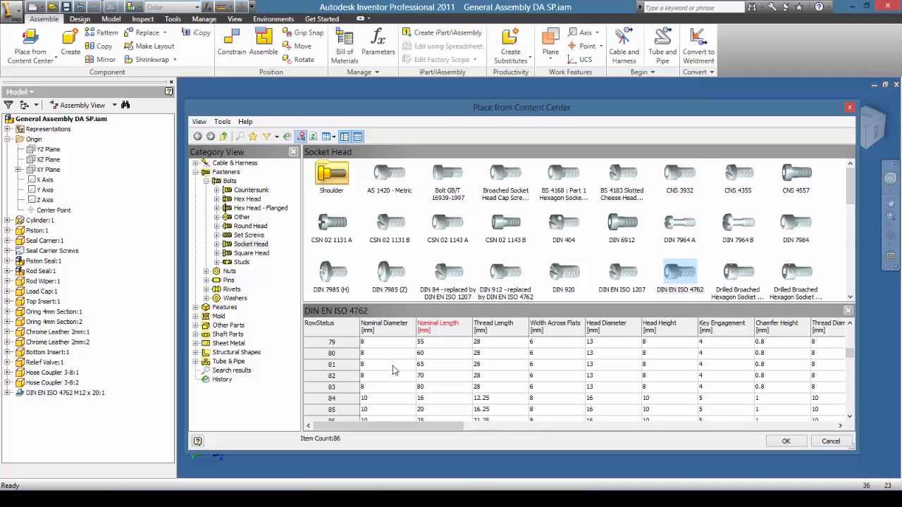
{"action": "scroll", "coordinate": [393, 371], "scroll_direction": "down", "scroll_amount": 2}
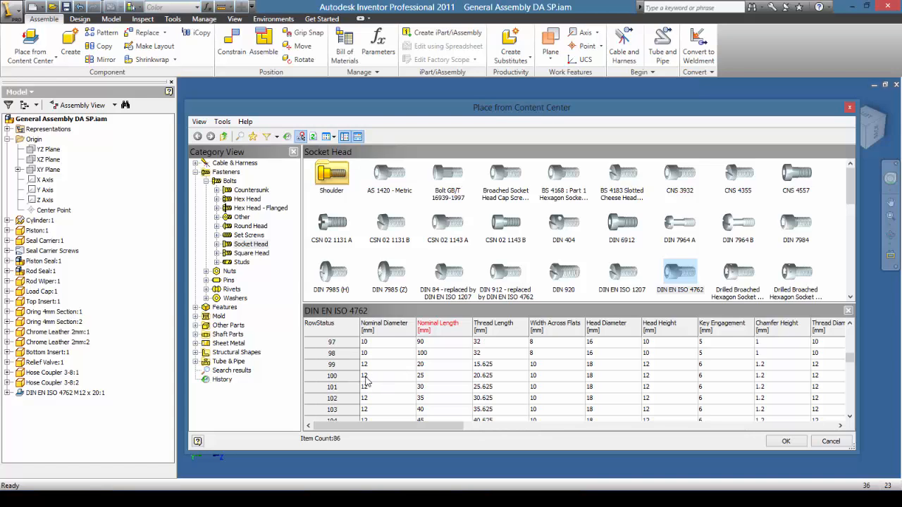
{"action": "left_click", "coordinate": [366, 378]}
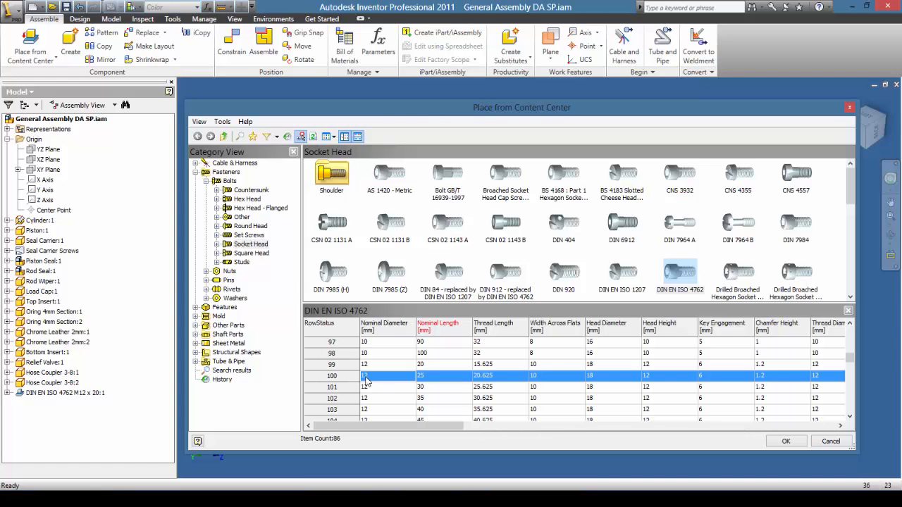
{"action": "left_click", "coordinate": [785, 441]}
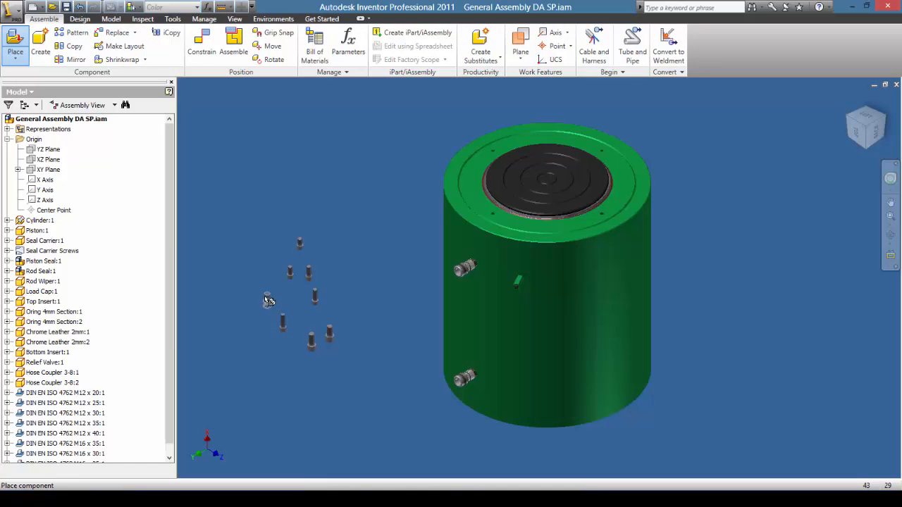
Place the last of the additional ISO 4762 screws beside the cylinder and finish component placement.
{"action": "left_click", "coordinate": [266, 298]}
{"action": "right_click", "coordinate": [289, 280]}
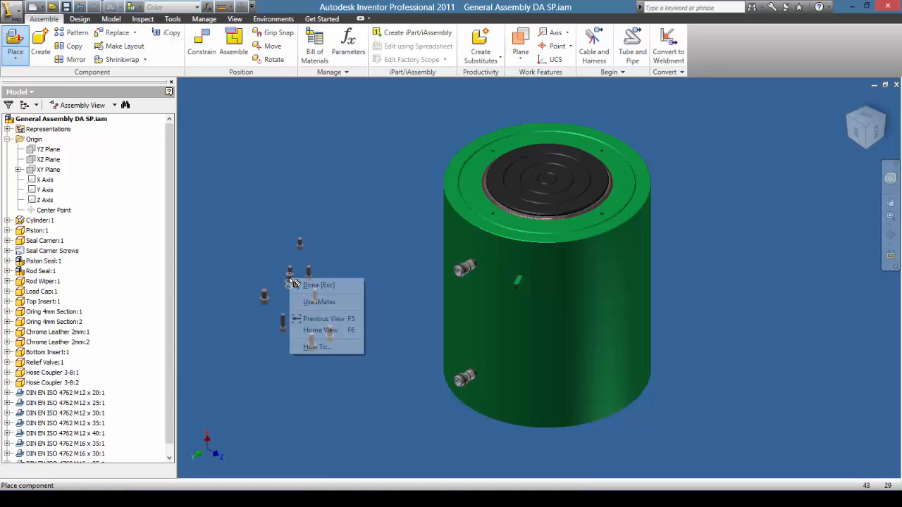
{"action": "left_click", "coordinate": [319, 286]}
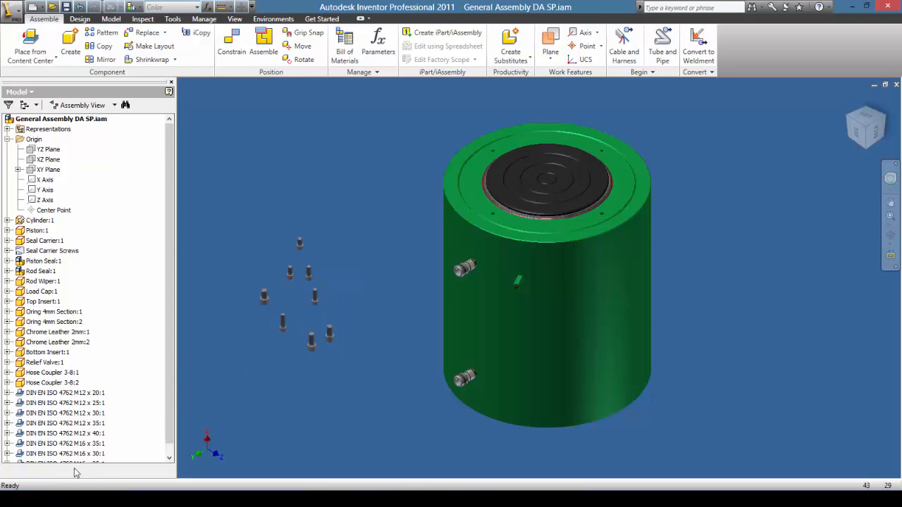
Check R2011's en-US\ISO 4762(1) folder in File Explorer for the newly placed screws' part files, and return to the Inventor assembly.
{"action": "mouse_move", "coordinate": [80, 499]}
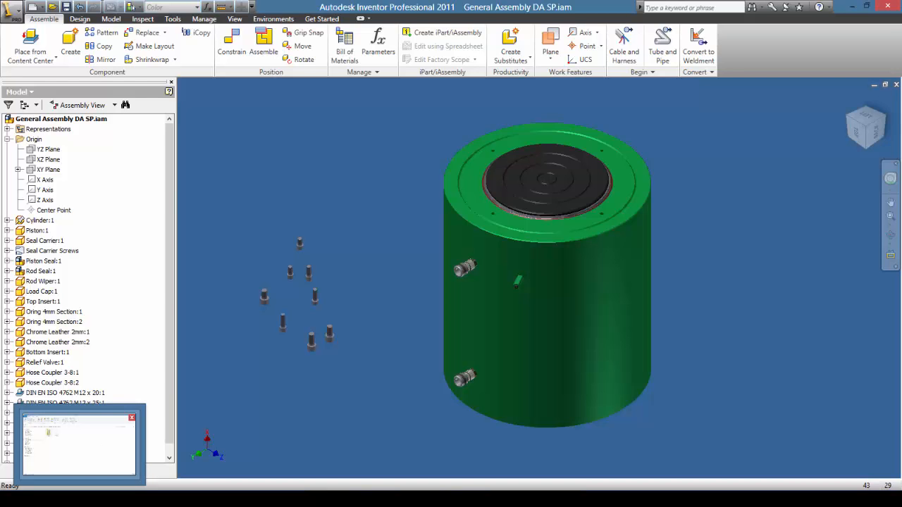
{"action": "left_click", "coordinate": [79, 444]}
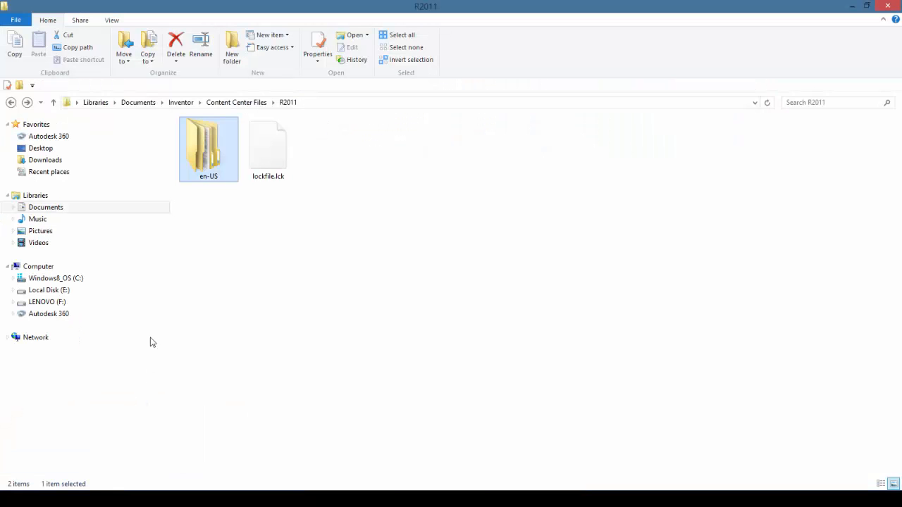
{"action": "double_click", "coordinate": [212, 142]}
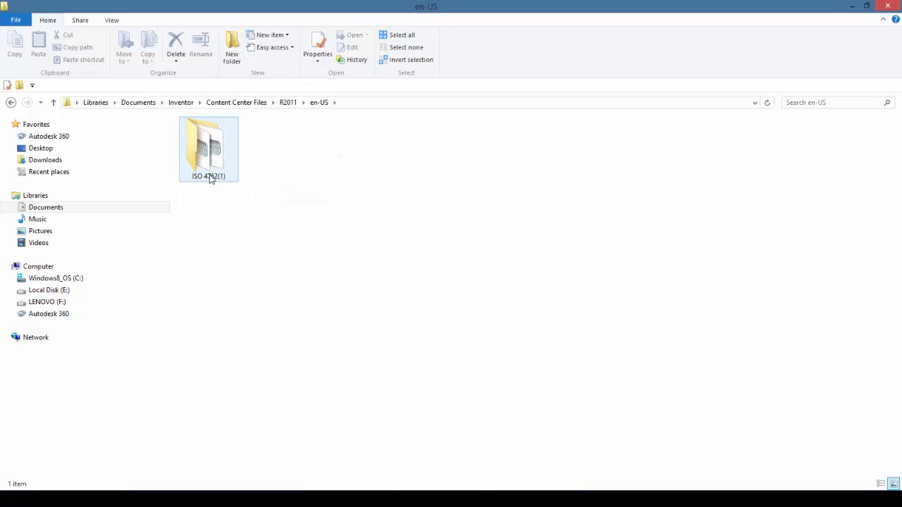
{"action": "double_click", "coordinate": [205, 164]}
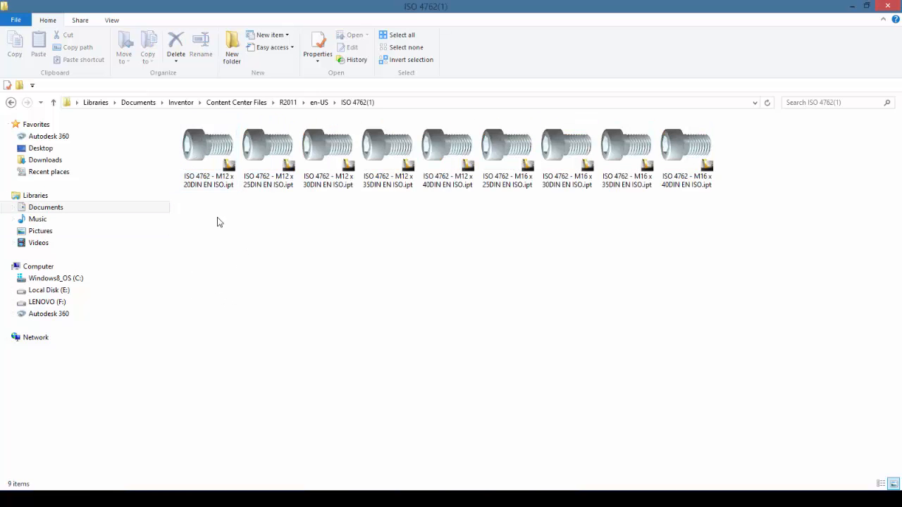
{"action": "key", "text": "alt+Up"}
{"action": "key", "text": "alt+Up"}
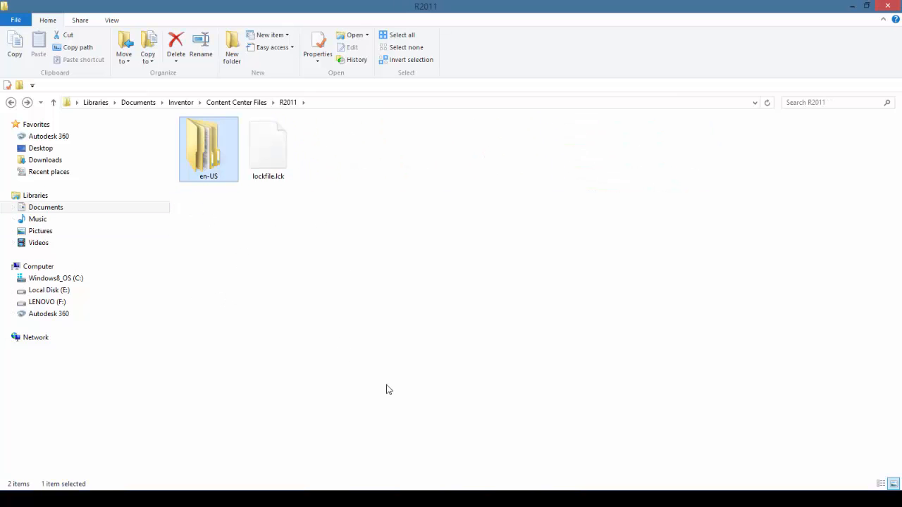
{"action": "key", "text": "alt+Tab"}
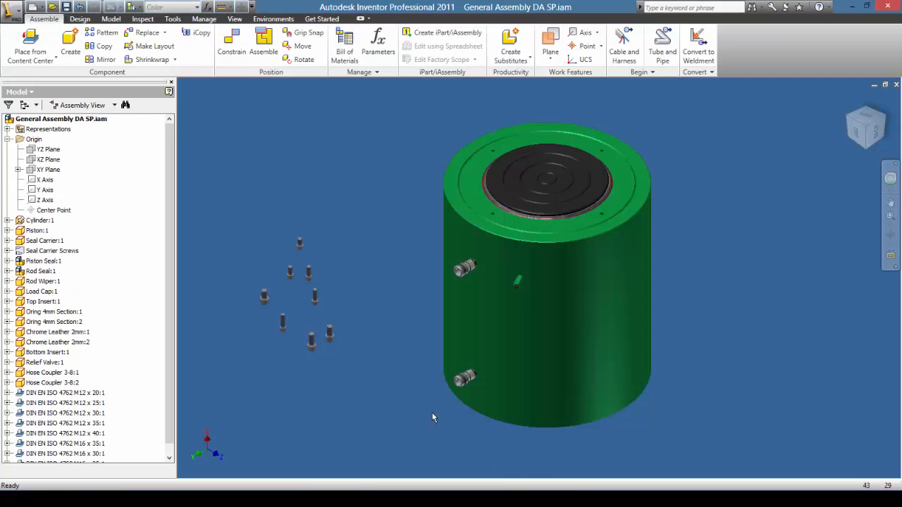
Delete all the loose M12 and M16 test screws beside the cylinder from the assembly.
{"action": "left_click_drag", "start_coordinate": [344, 359], "coordinate": [254, 211]}
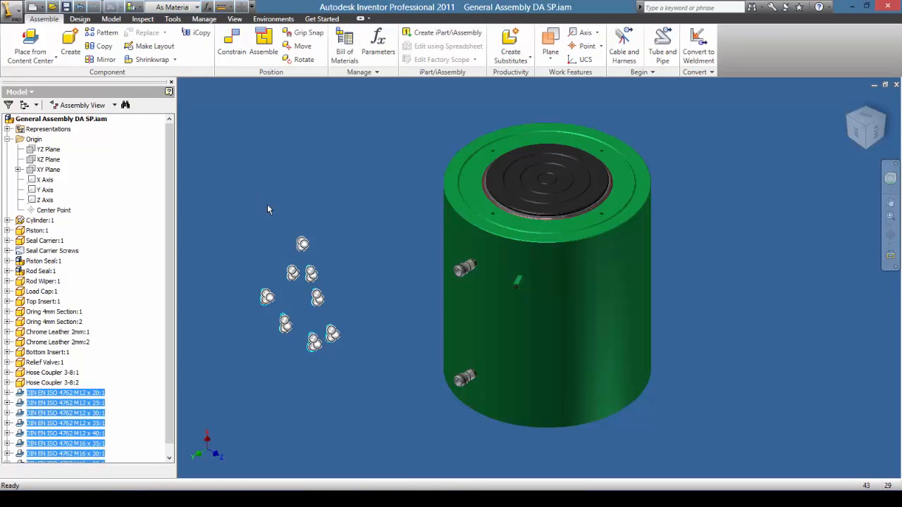
{"action": "right_click", "coordinate": [275, 248]}
{"action": "left_click", "coordinate": [291, 240]}
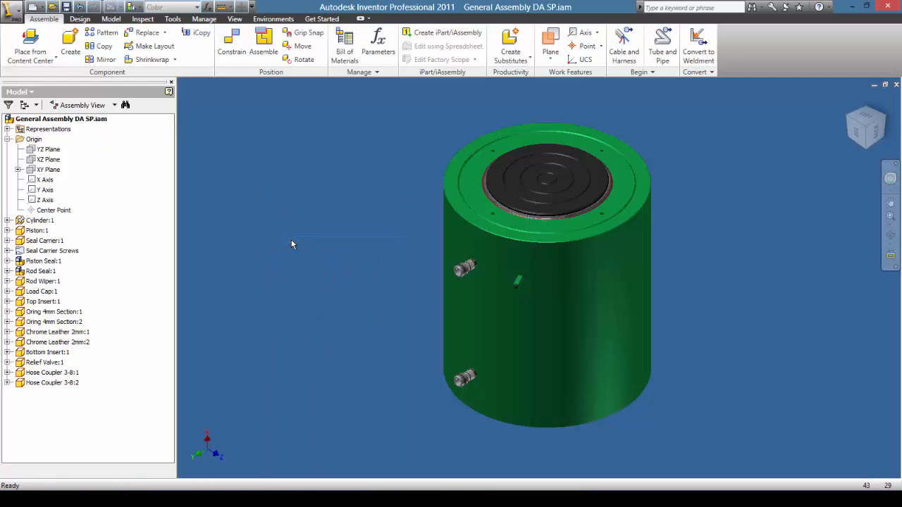